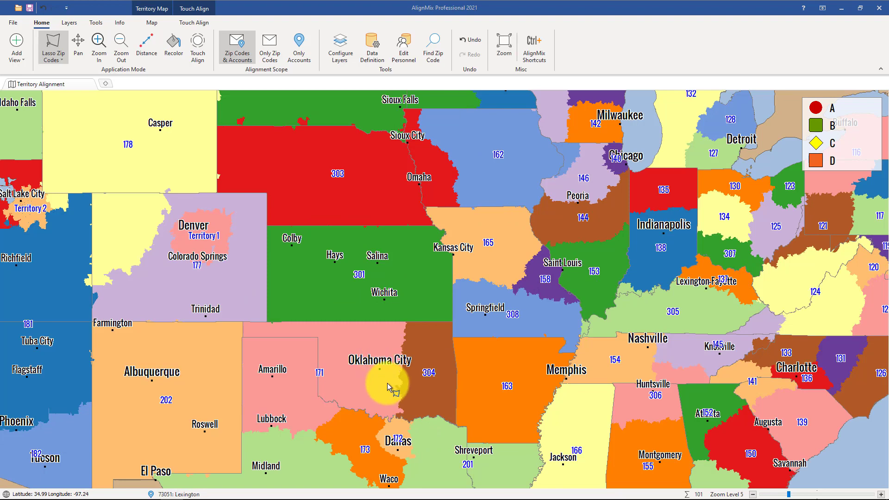
Limit the alignment scope to accounts only and lasso the accounts around Oklahoma City.
scroll(386, 375, "up", 4)
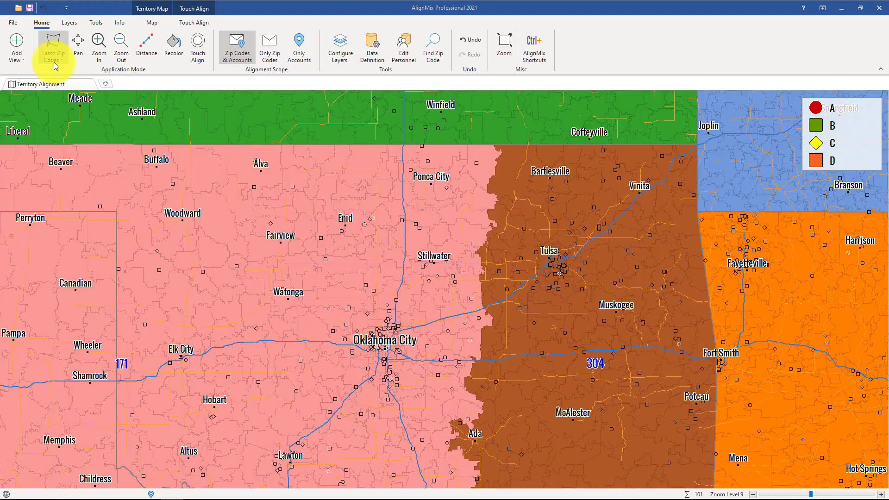
left_click(300, 48)
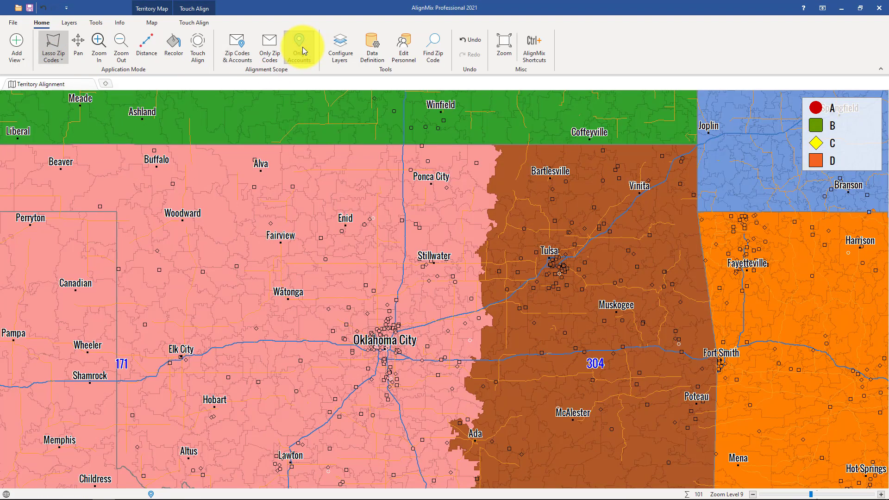
mouse_move(380, 277)
left_mouse_down()
mouse_move(339, 283)
mouse_move(292, 410)
mouse_move(383, 449)
mouse_move(465, 420)
mouse_move(496, 351)
mouse_move(500, 287)
left_mouse_up()
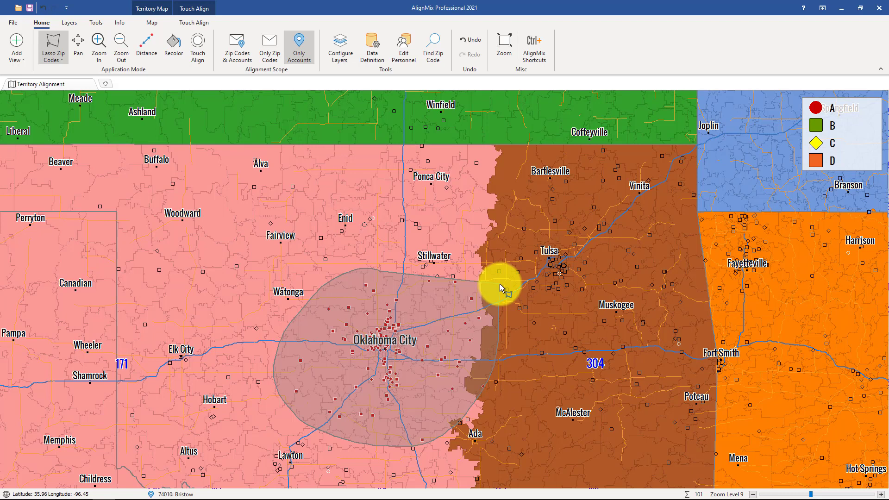
left_click_drag(500, 288, 500, 288)
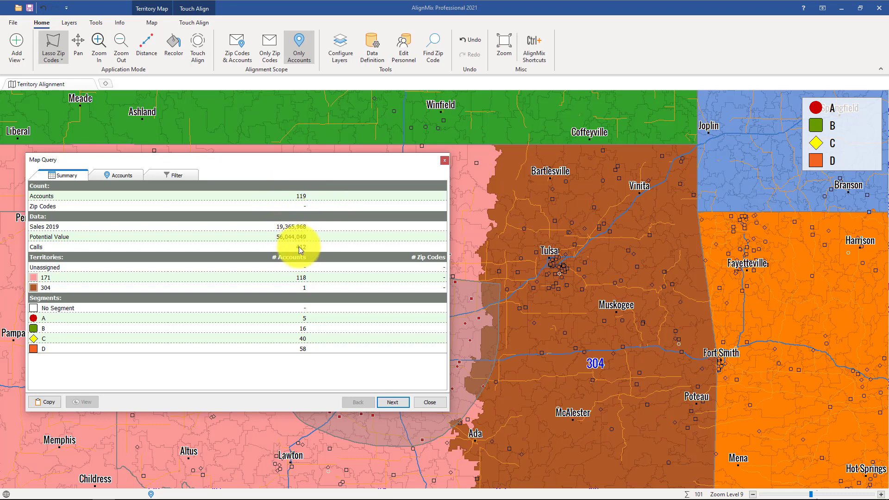
Filter the lassoed selection to segment A across all territories and apply the Delete Accounts action to it.
left_click(389, 402)
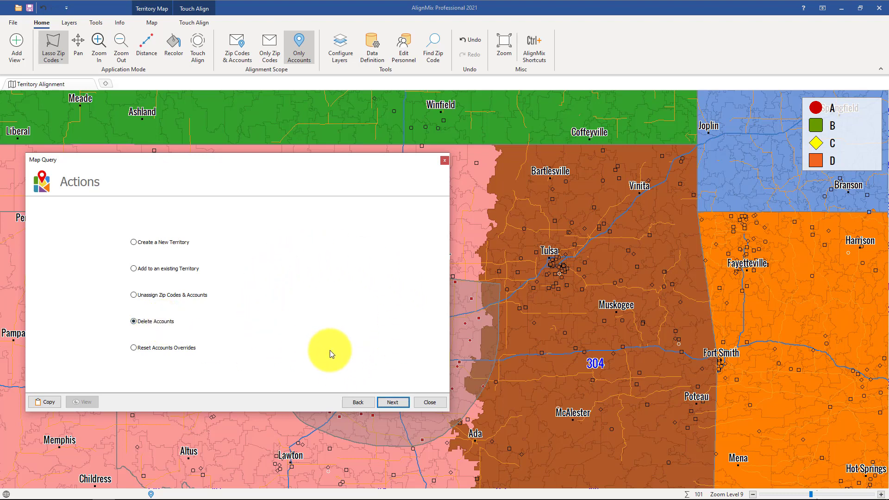
left_click(357, 403)
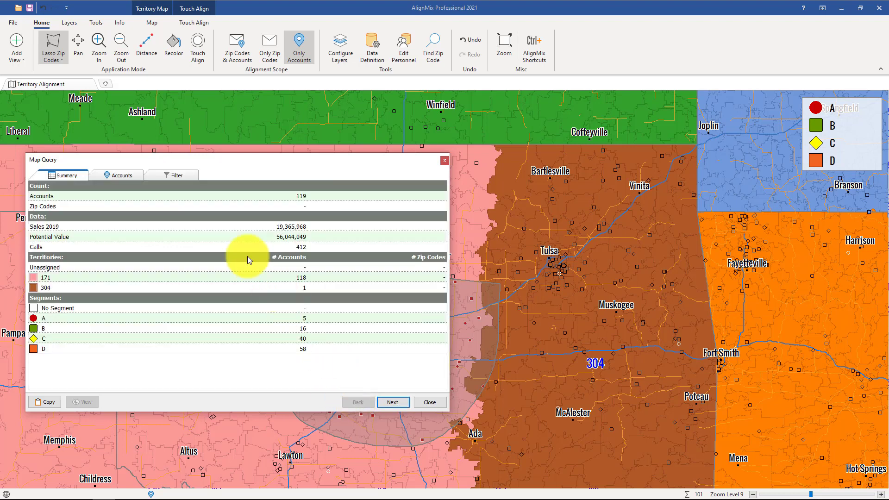
left_click(183, 181)
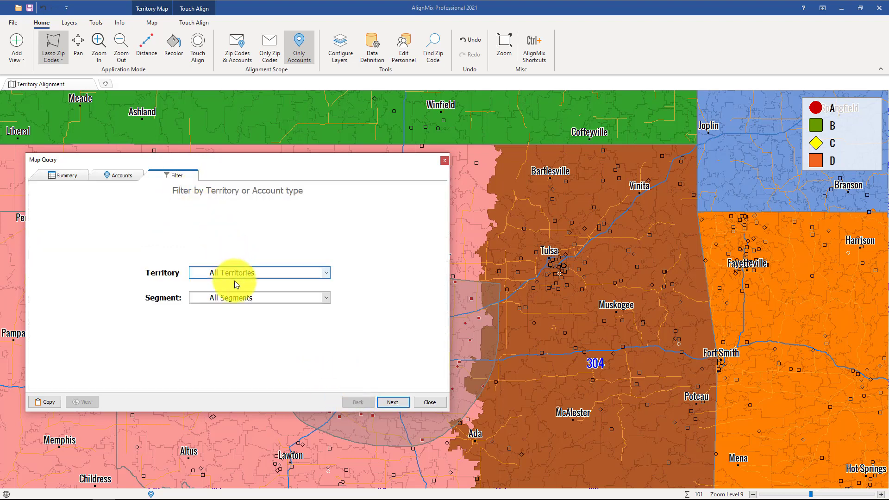
left_click(238, 299)
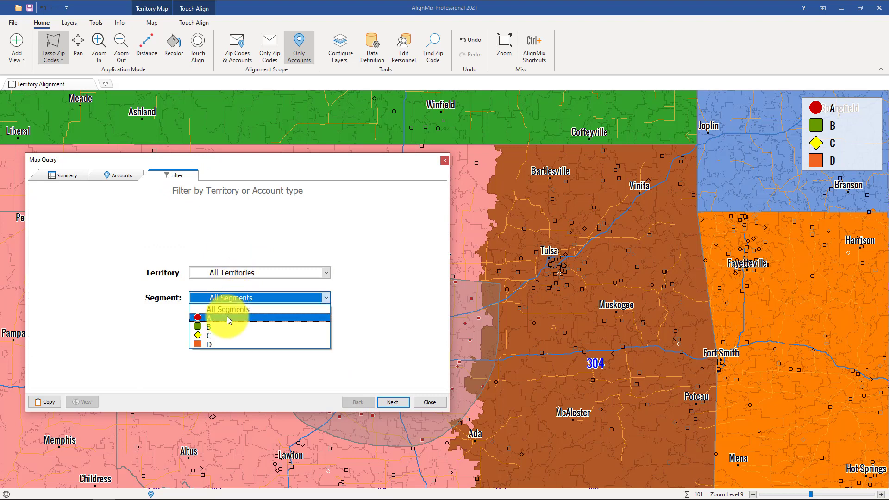
left_click(227, 318)
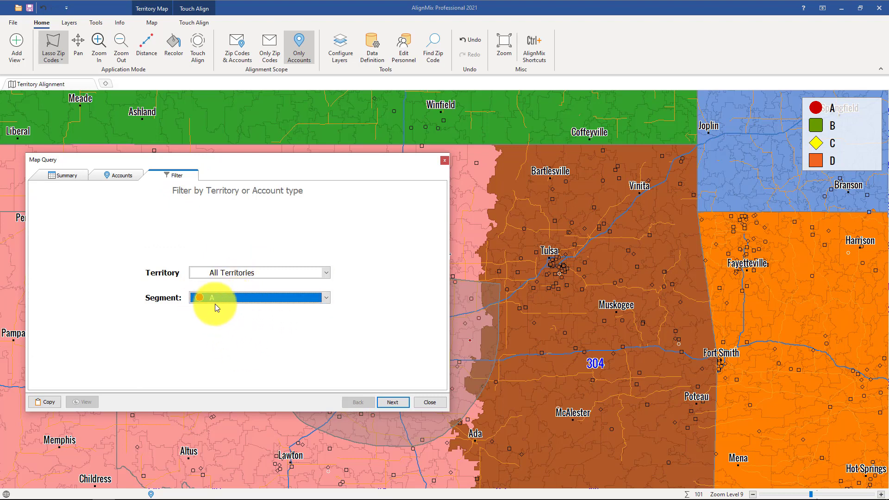
left_click(392, 401)
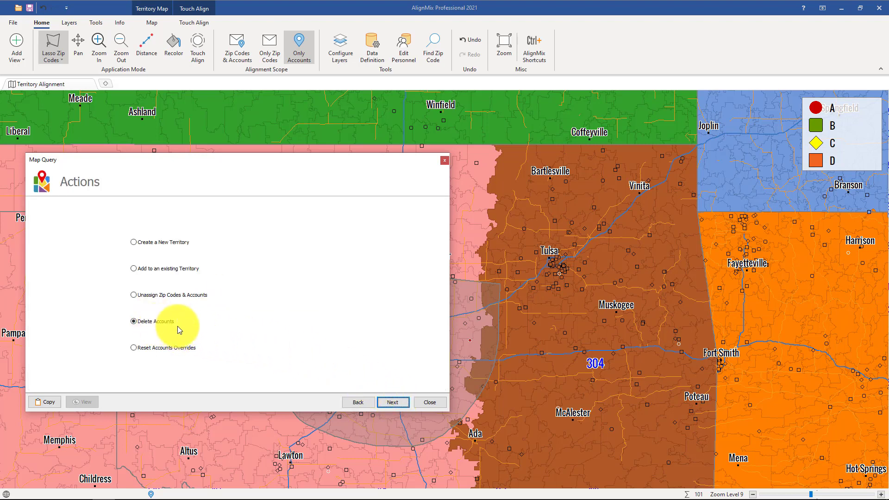
left_click(387, 402)
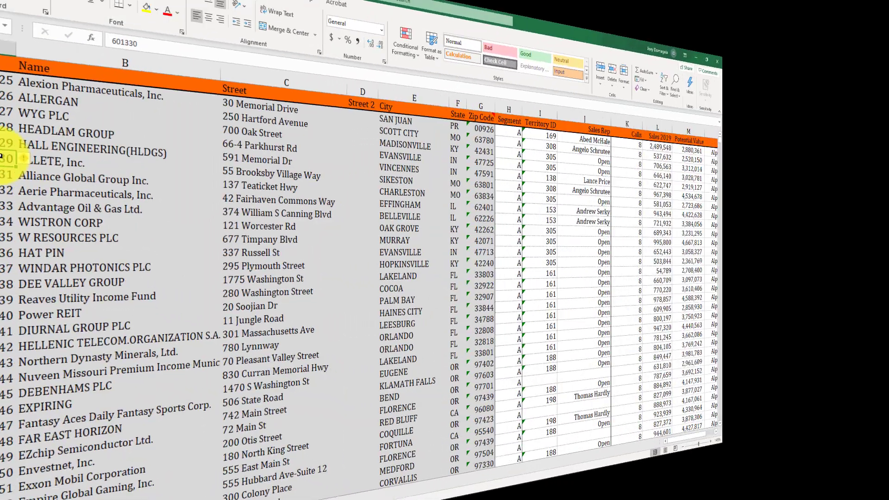
Copy the account IDs in cells A6 to A16 of the Accounts sheet in Excel and minimize the workbook.
left_click_drag(36, 171, 20, 285)
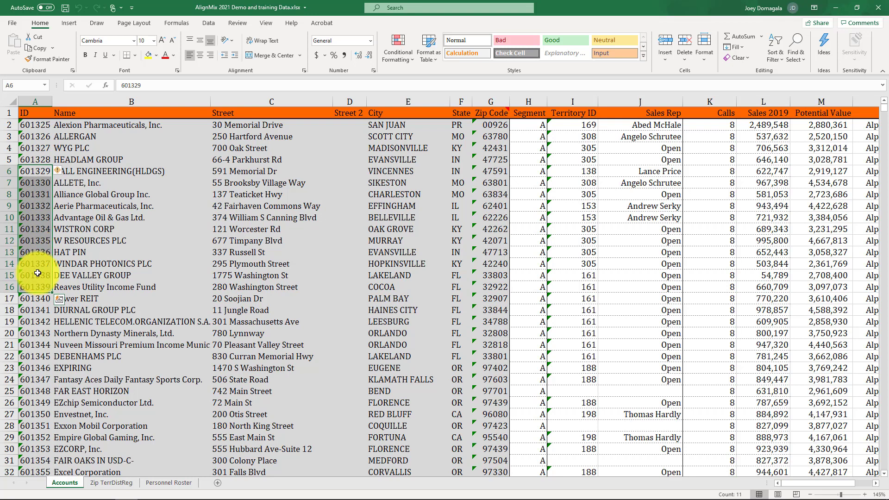
key("ctrl+c")
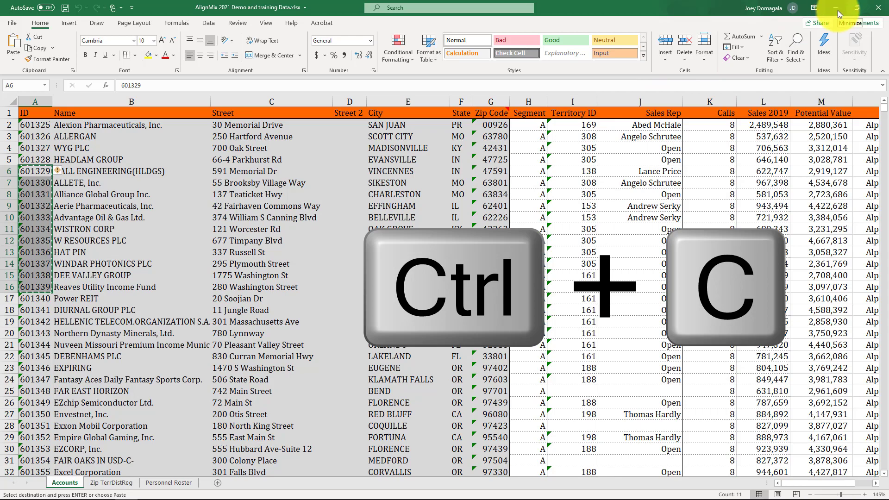
left_click(837, 10)
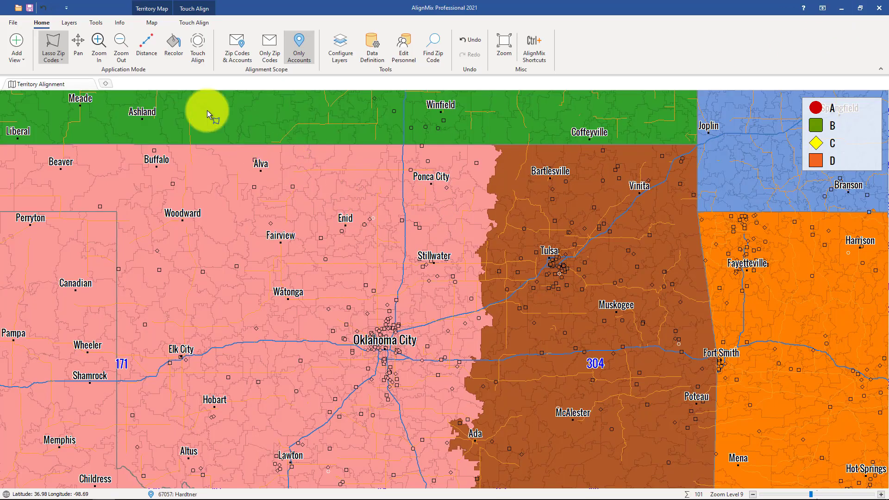
In AlignMix, load the copied IDs with Paste From Clipboard and delete all the listed accounts.
left_click(97, 23)
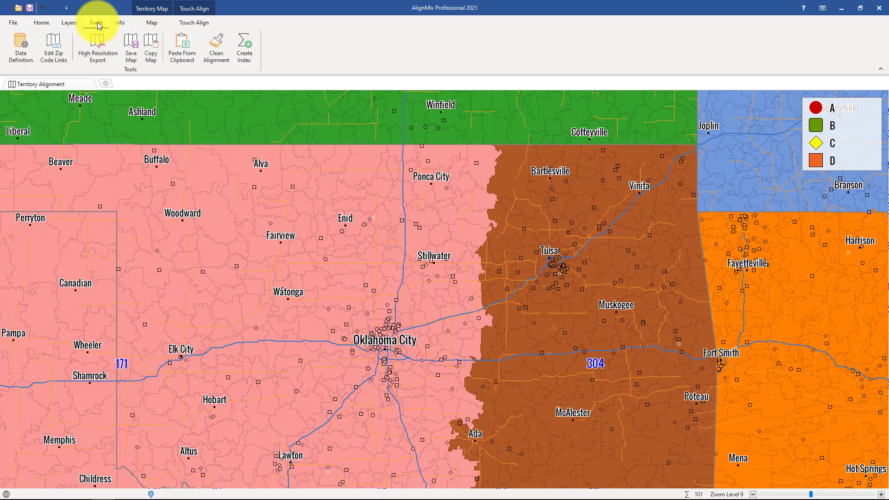
left_click(182, 48)
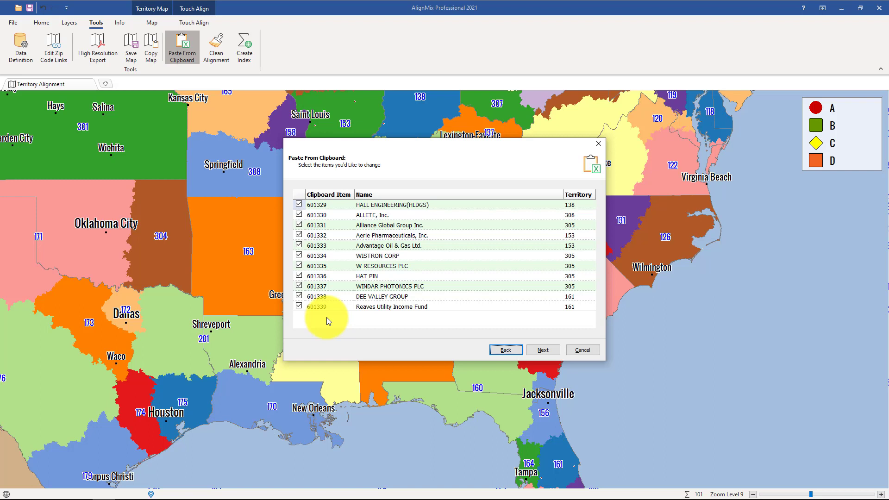
left_click(540, 349)
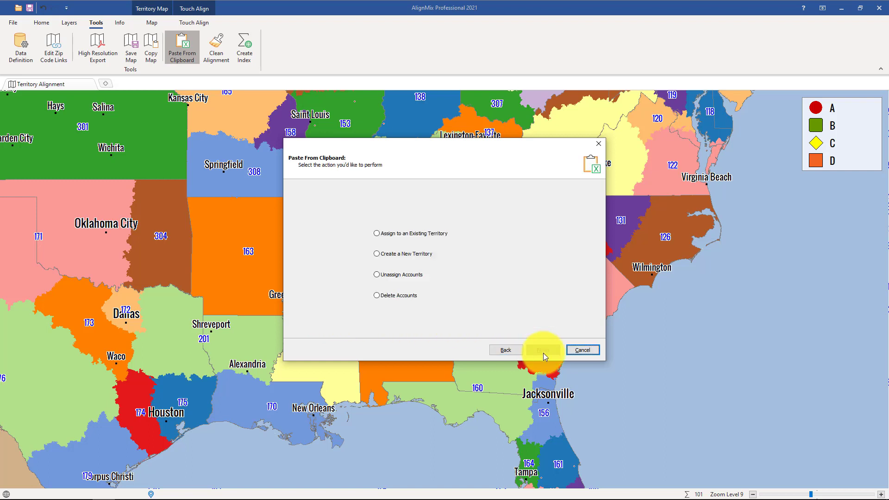
left_click(377, 295)
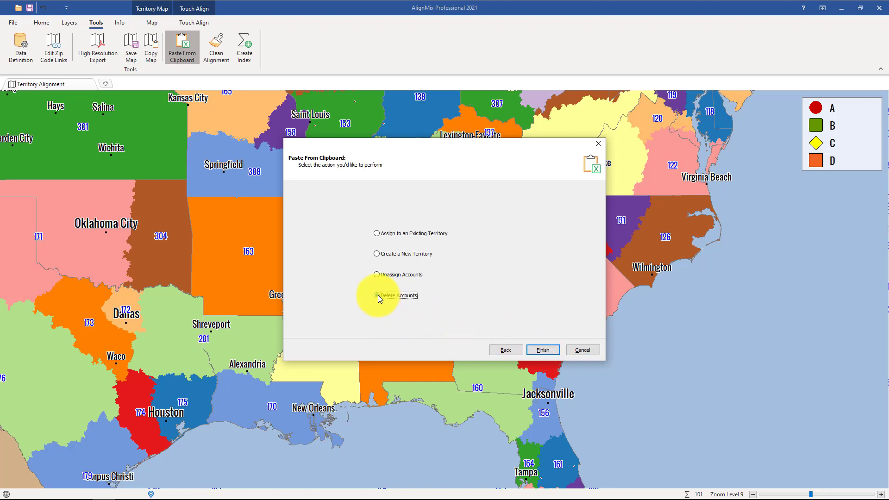
left_click(553, 349)
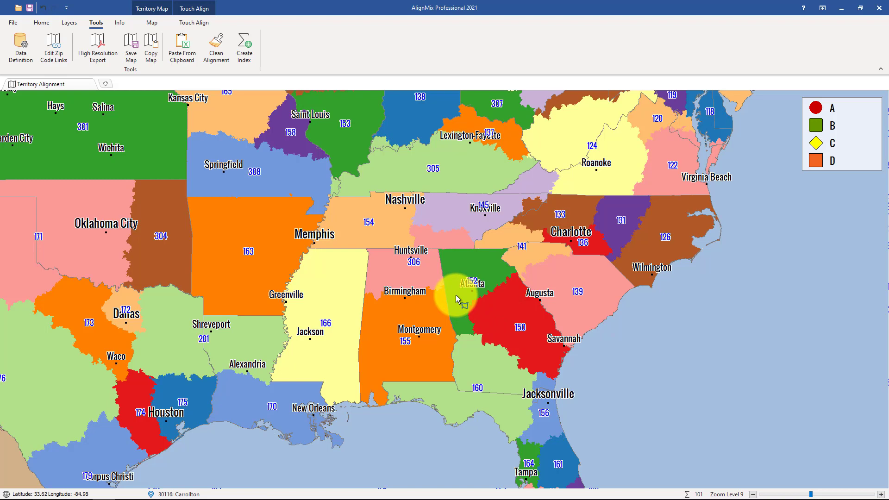
Check the copied IDs again in Paste From Clipboard with the data type set to Accounts, and exit without changes.
left_click(188, 55)
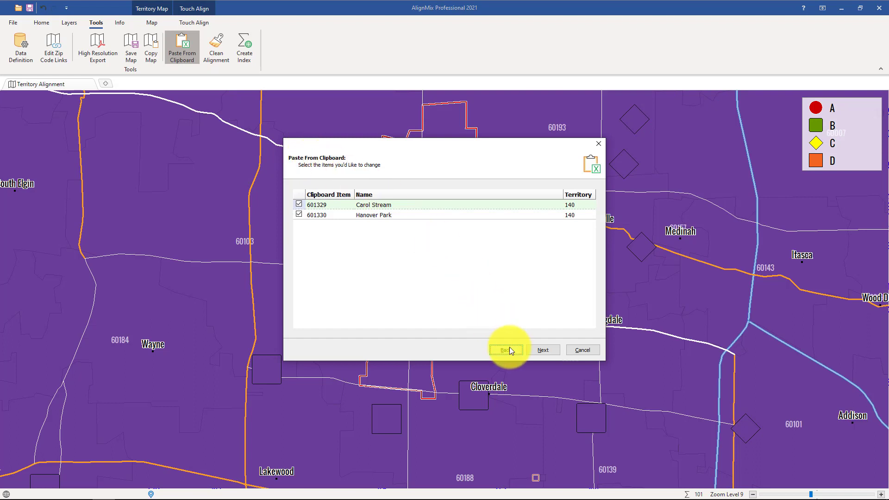
left_click(506, 349)
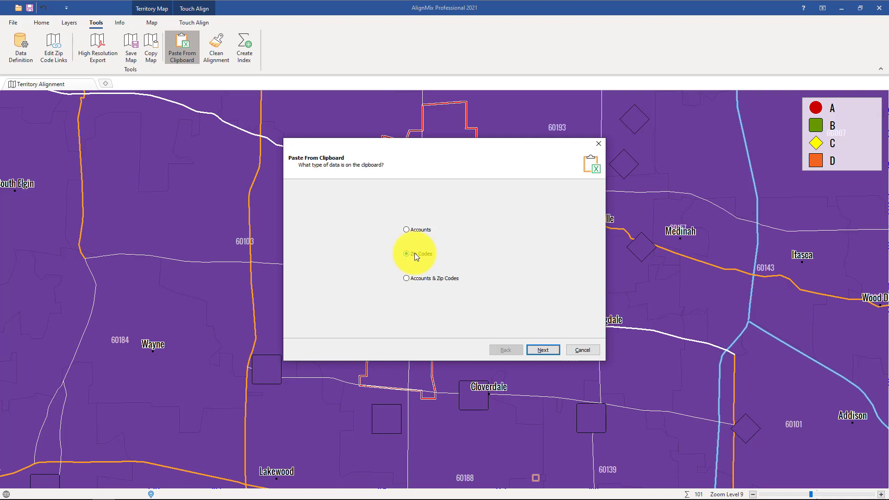
left_click(407, 230)
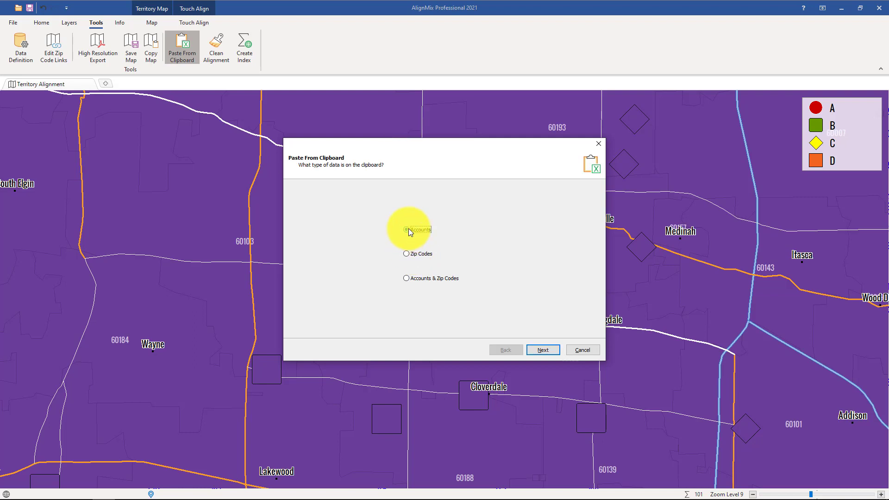
left_click(543, 350)
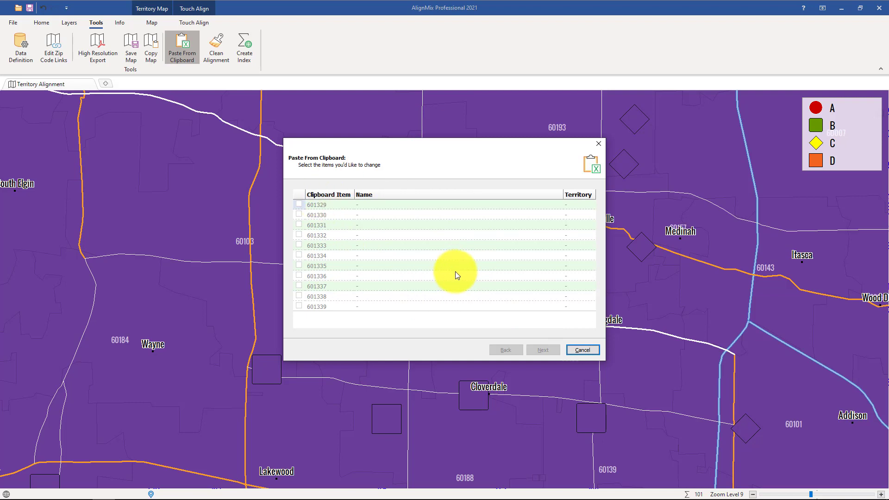
left_click(580, 350)
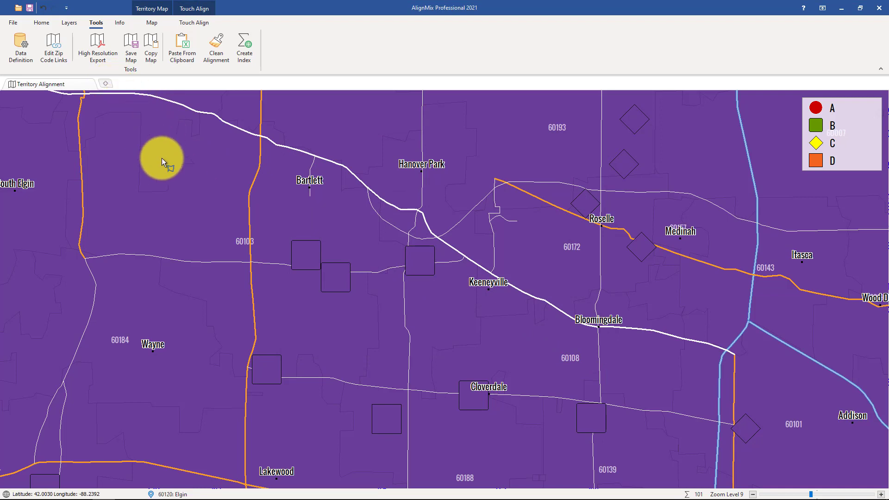
Delete customer segment D from the map layers together with the accounts assigned to it.
left_click(39, 22)
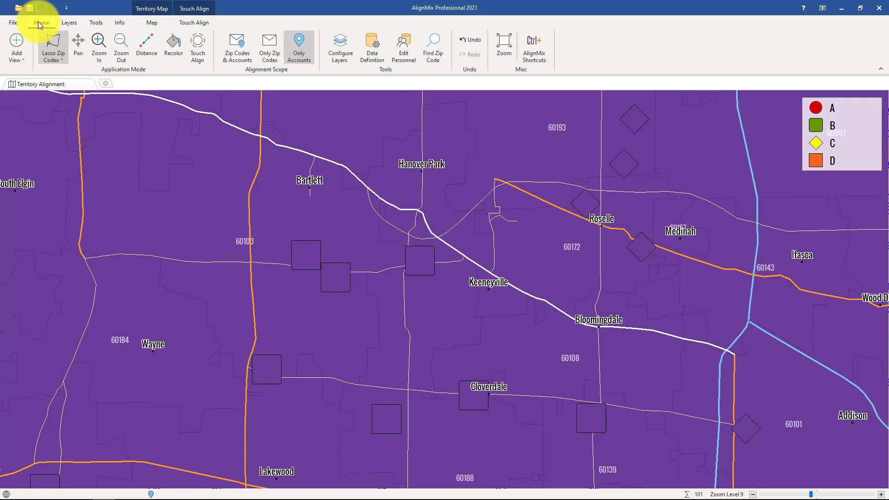
left_click(338, 49)
left_click(246, 197)
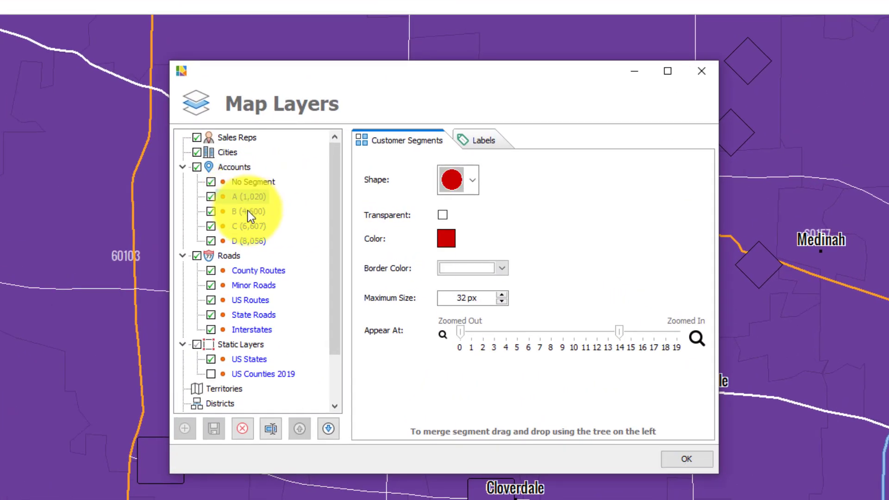
left_click(248, 211)
left_click(243, 225)
left_click(244, 236)
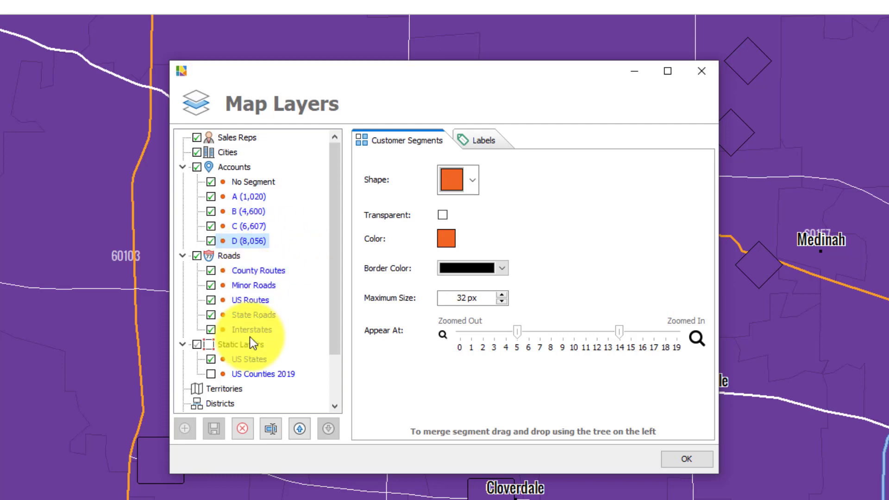
left_click(241, 429)
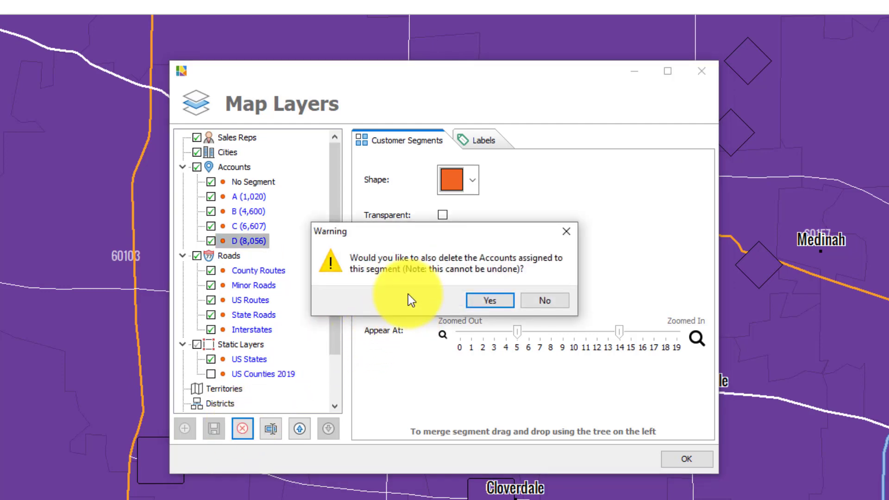
left_click(482, 306)
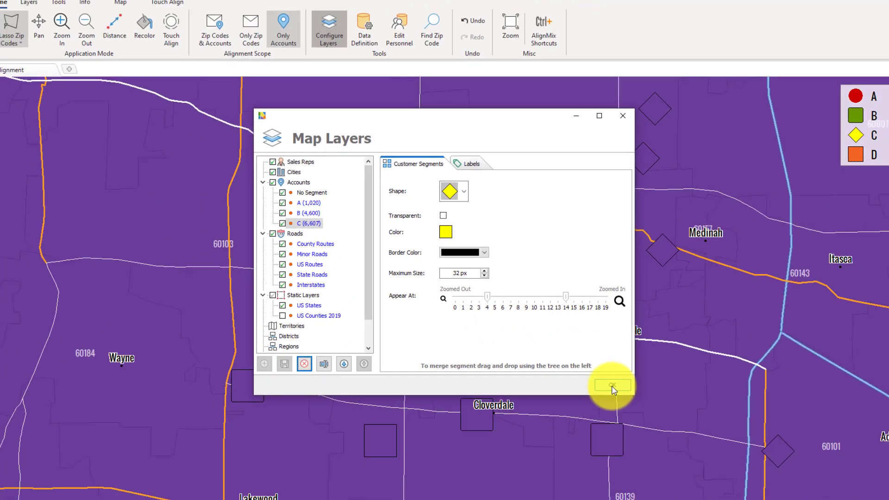
left_click(687, 459)
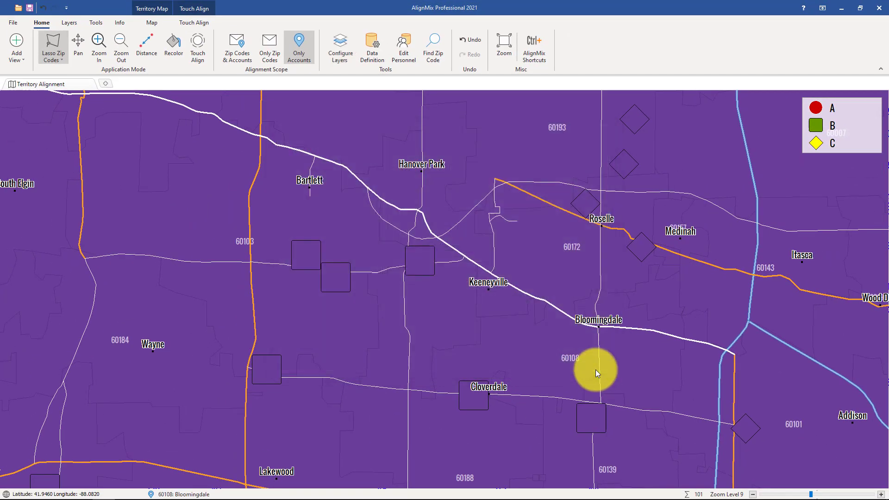